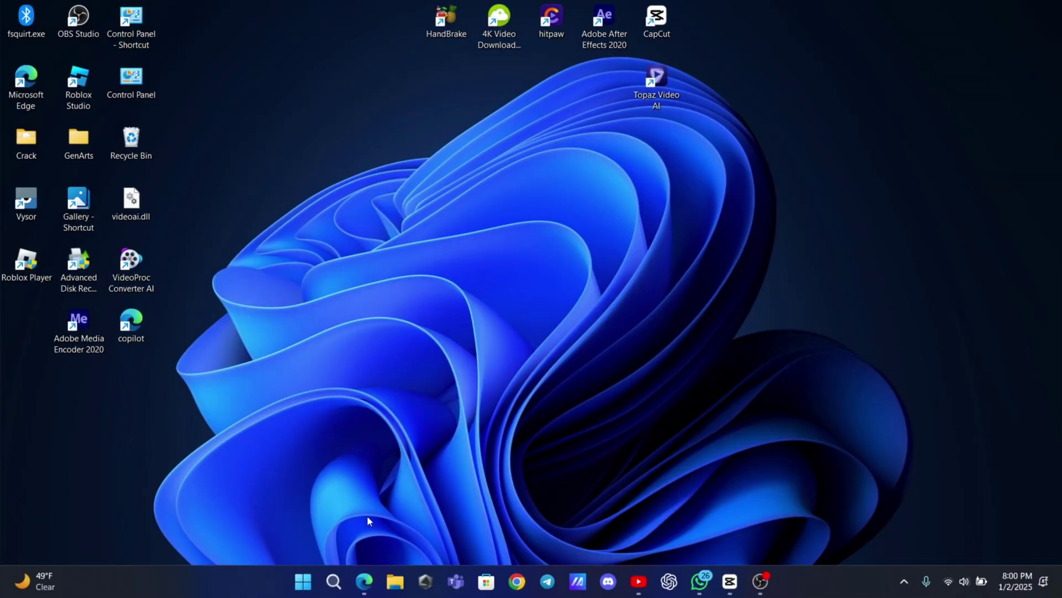
# Step: Open Services from search and select Performance Logs & Alerts, currently stopped with Manual startup
pyautogui.click(334, 581)
pyautogui.write('services')
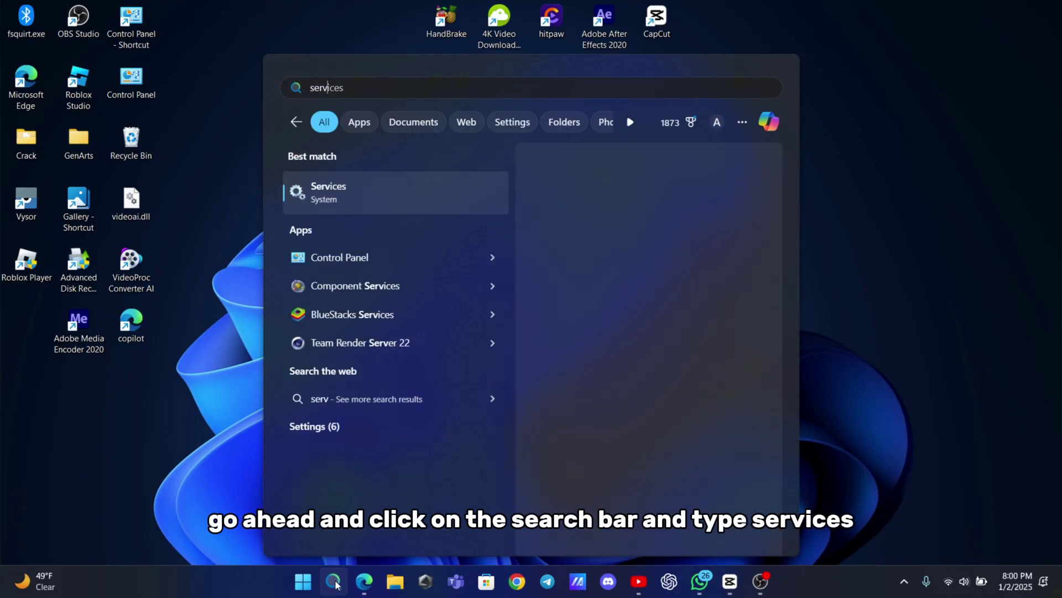
pyautogui.click(299, 187)
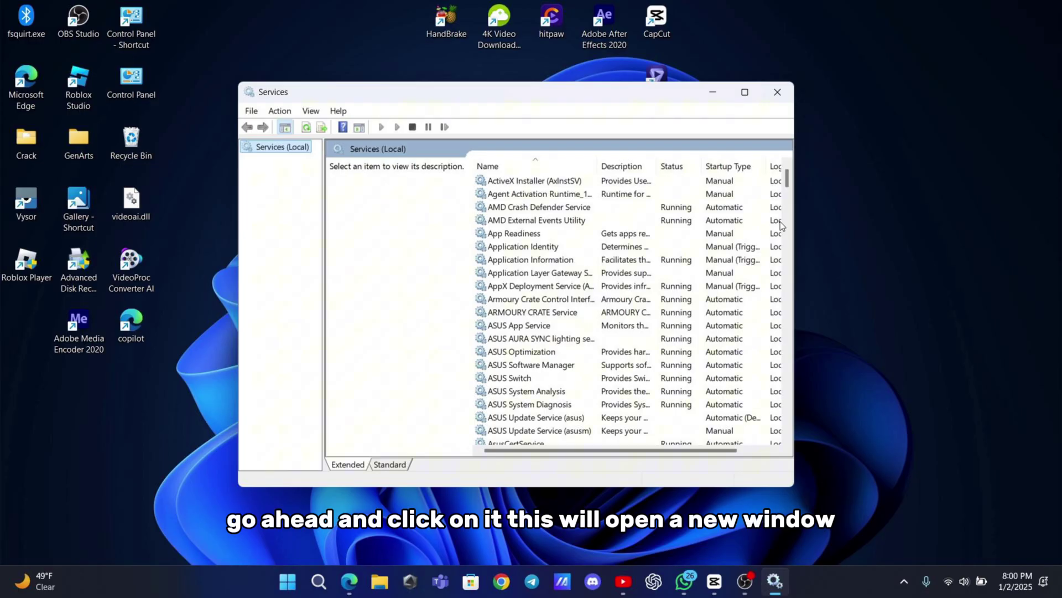
pyautogui.moveTo(787, 179); pyautogui.dragTo(787, 327)
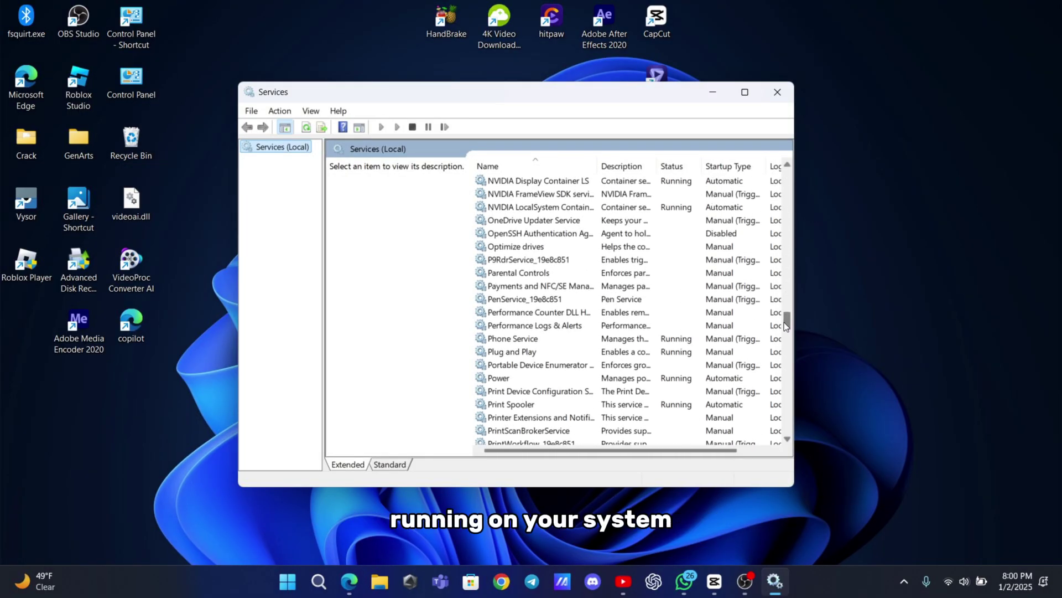
pyautogui.click(571, 327)
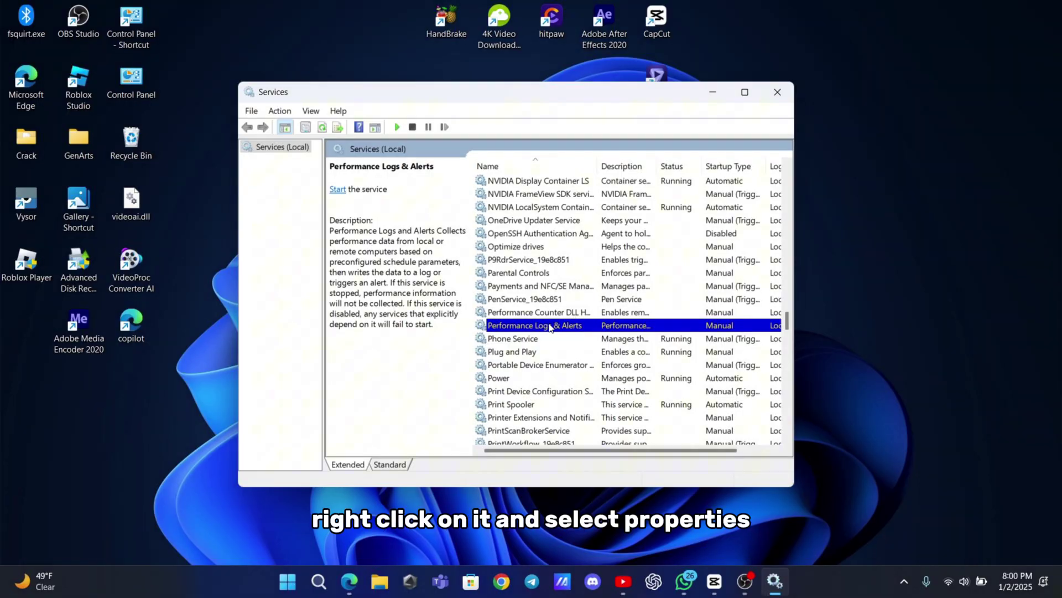
# Step: Set Performance Logs & Alerts startup type to Automatic, apply it, and start the service
pyautogui.rightClick(552, 326)
pyautogui.click(588, 459)
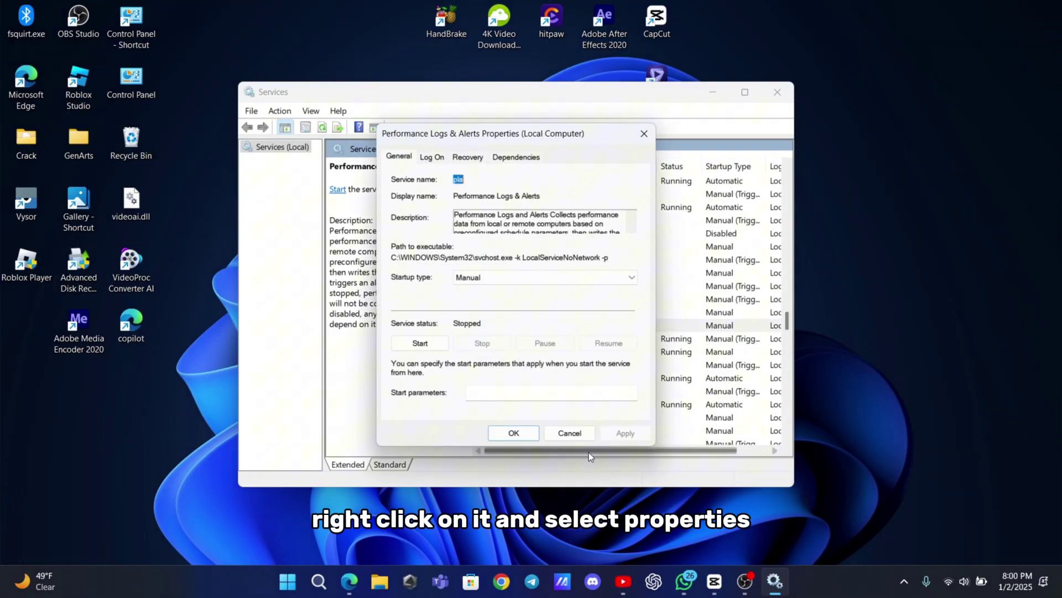
pyautogui.click(466, 278)
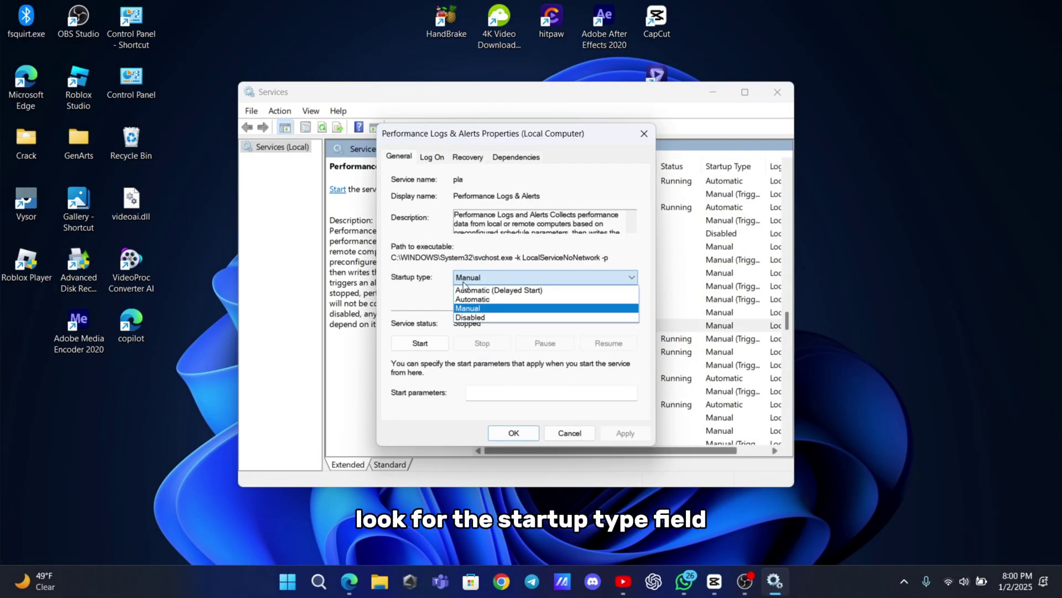
pyautogui.click(470, 299)
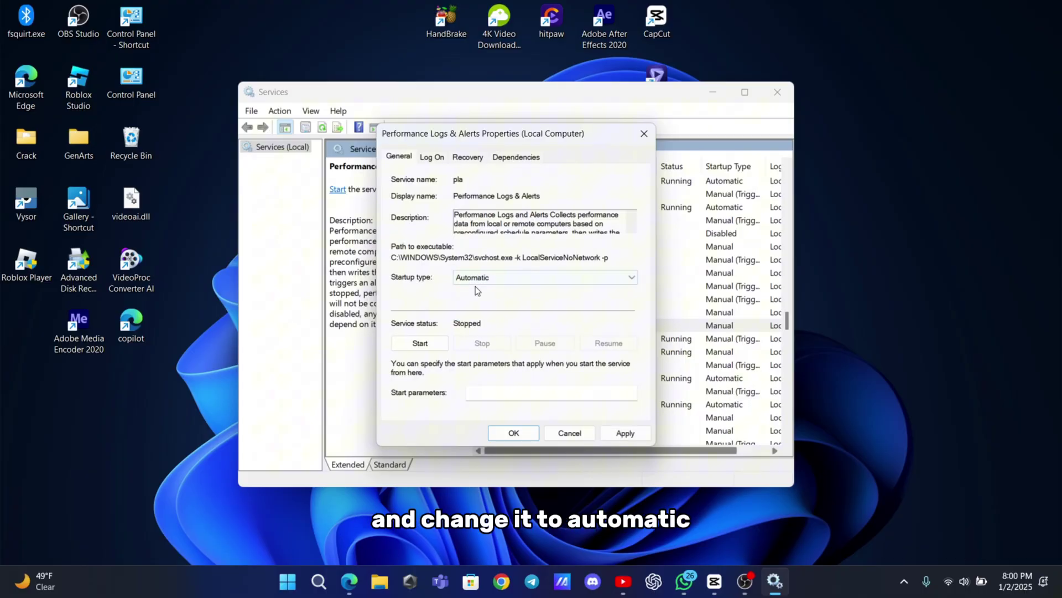
pyautogui.click(624, 433)
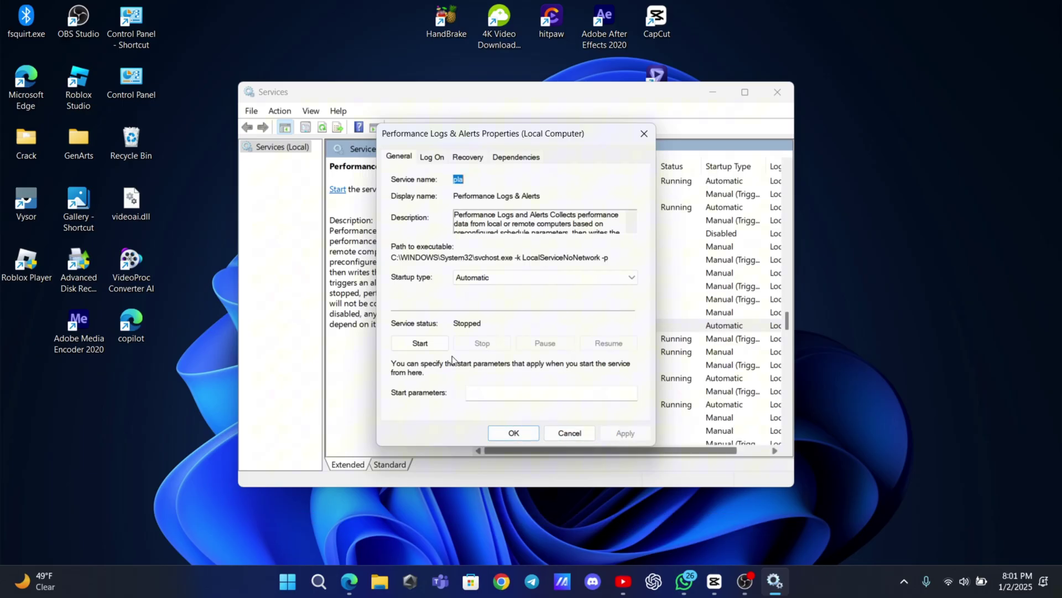
pyautogui.click(425, 344)
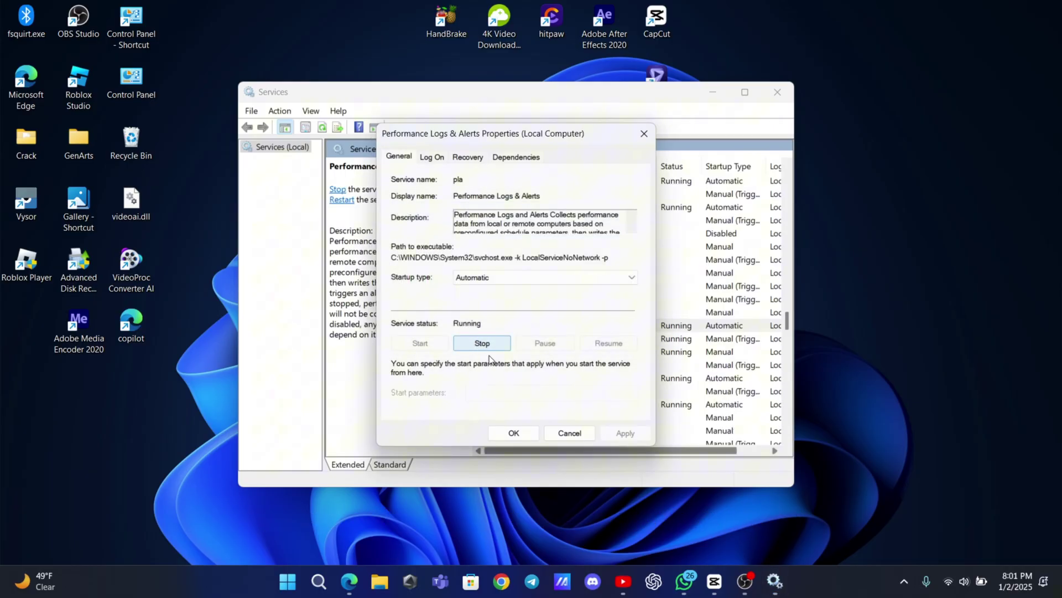
pyautogui.click(519, 433)
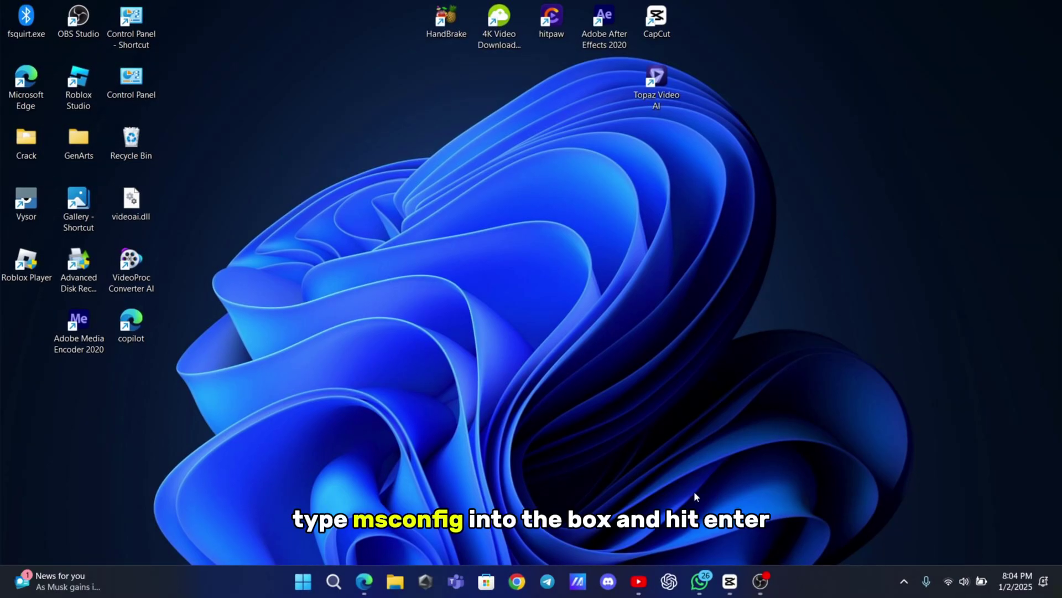
# Step: Run msconfig and enable Safe boot with the Minimal option on the Boot tab
pyautogui.press('super+r')
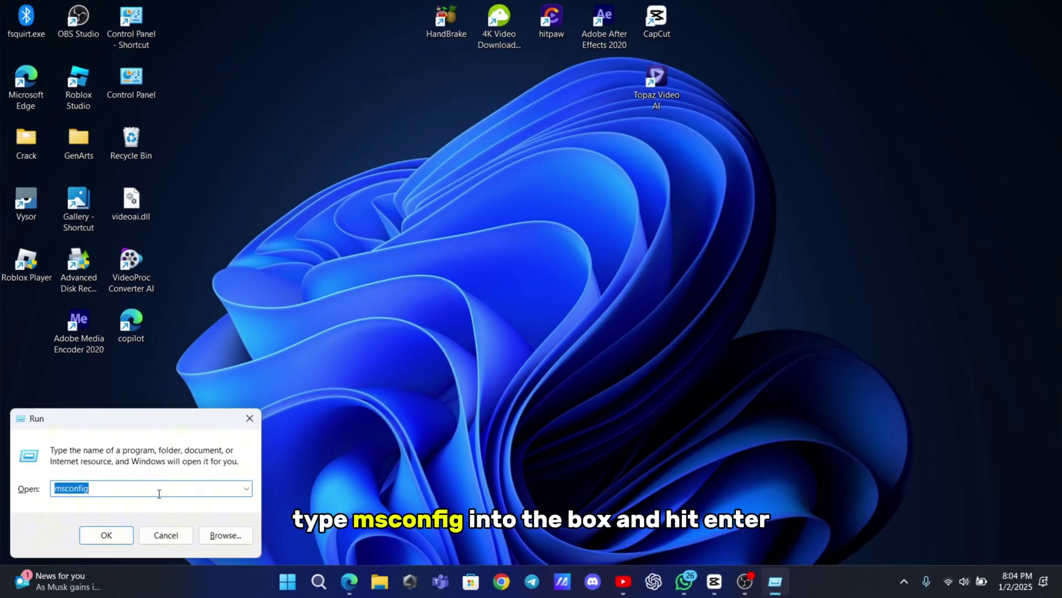
pyautogui.click(158, 494)
pyautogui.click(89, 532)
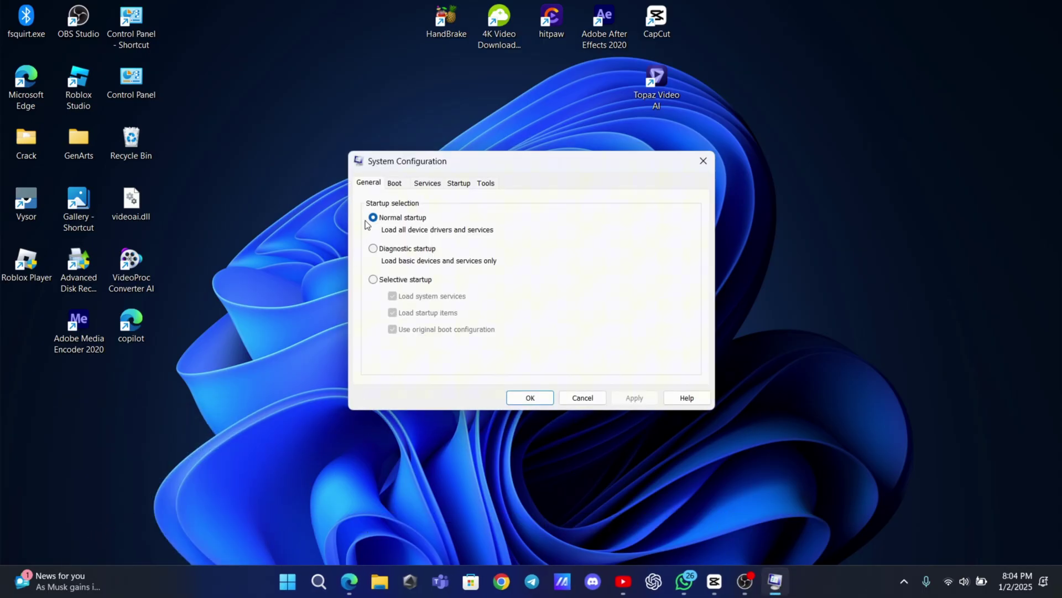
pyautogui.click(394, 185)
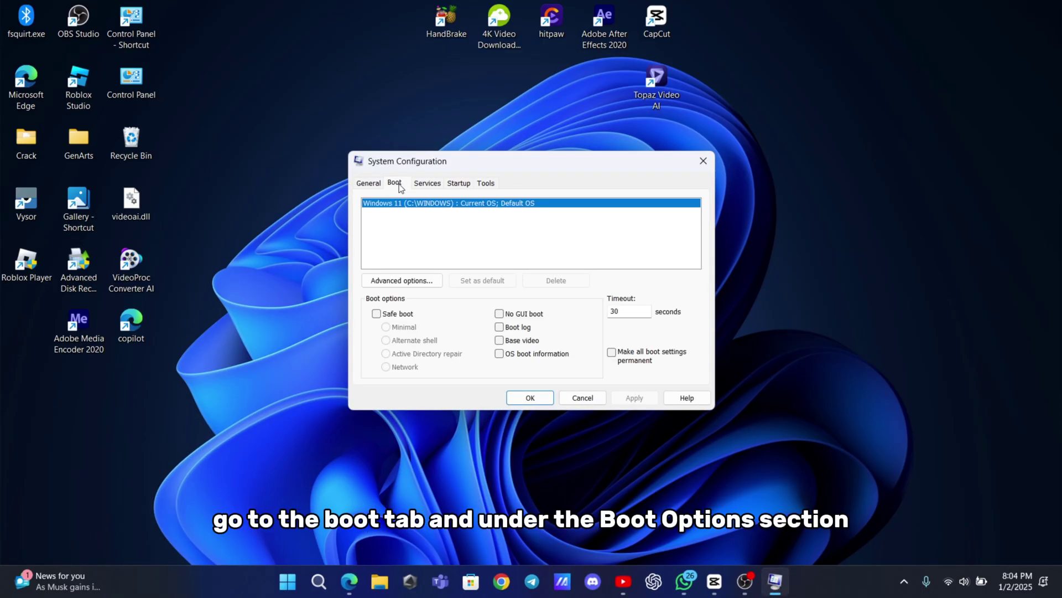
pyautogui.click(376, 314)
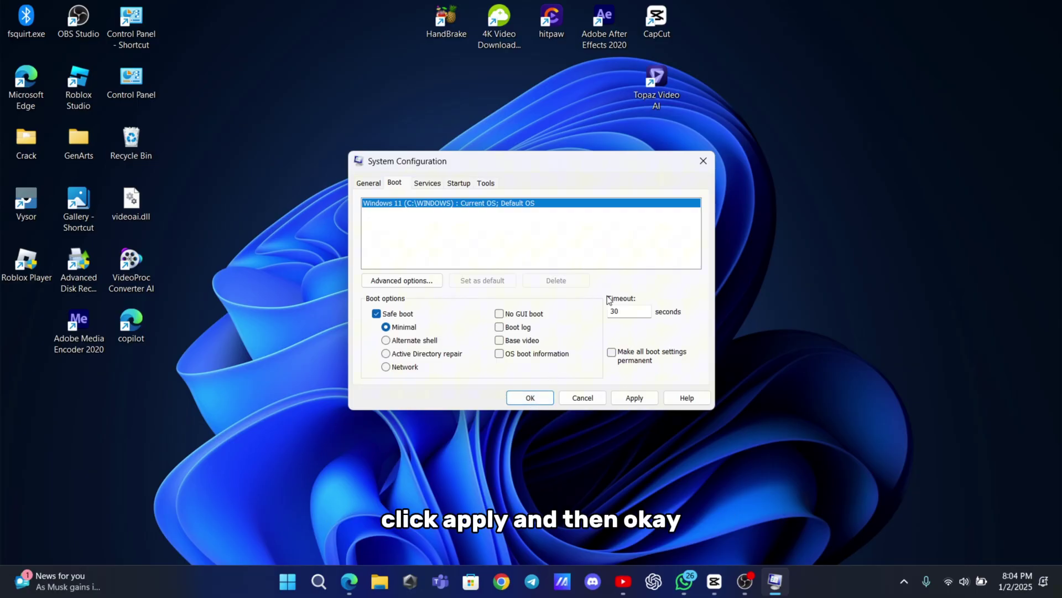
pyautogui.click(699, 165)
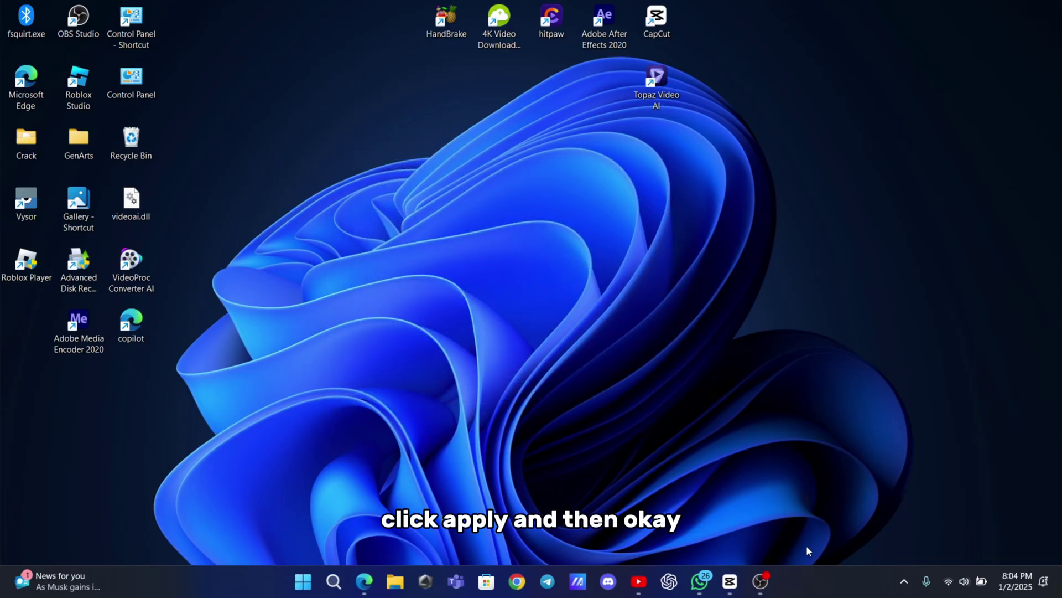
# Step: Choose Restart in the Shut Down Windows dialog to reboot into safe mode
pyautogui.hotkey('alt', 'F4')
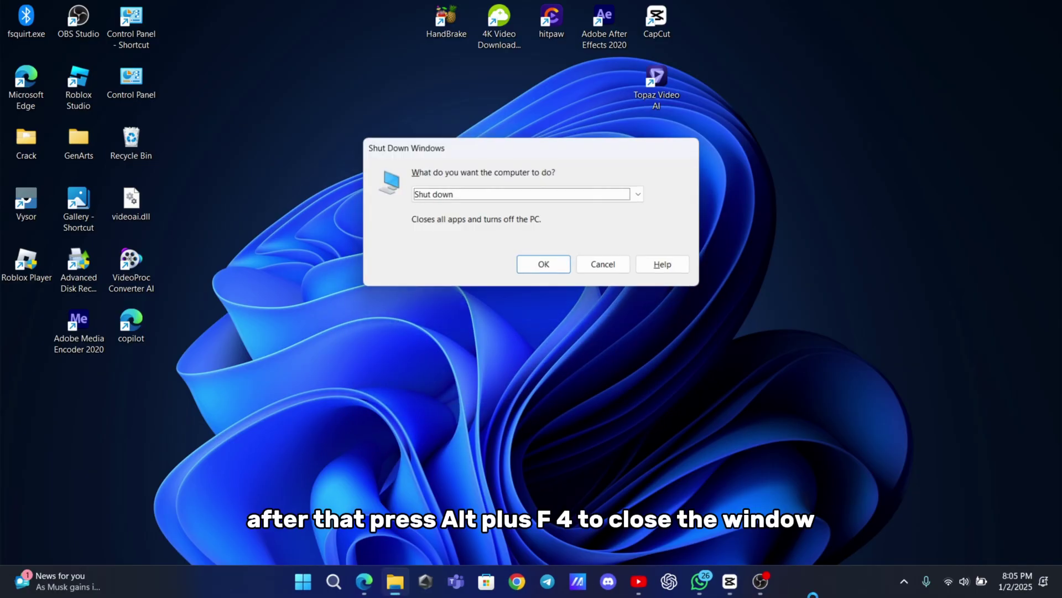
pyautogui.click(587, 195)
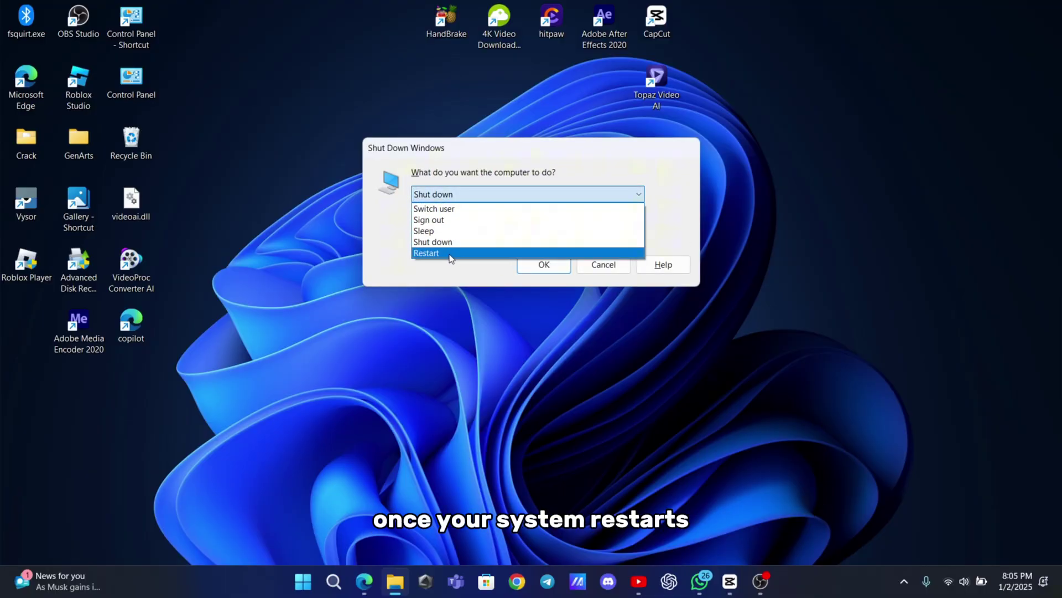
pyautogui.click(465, 271)
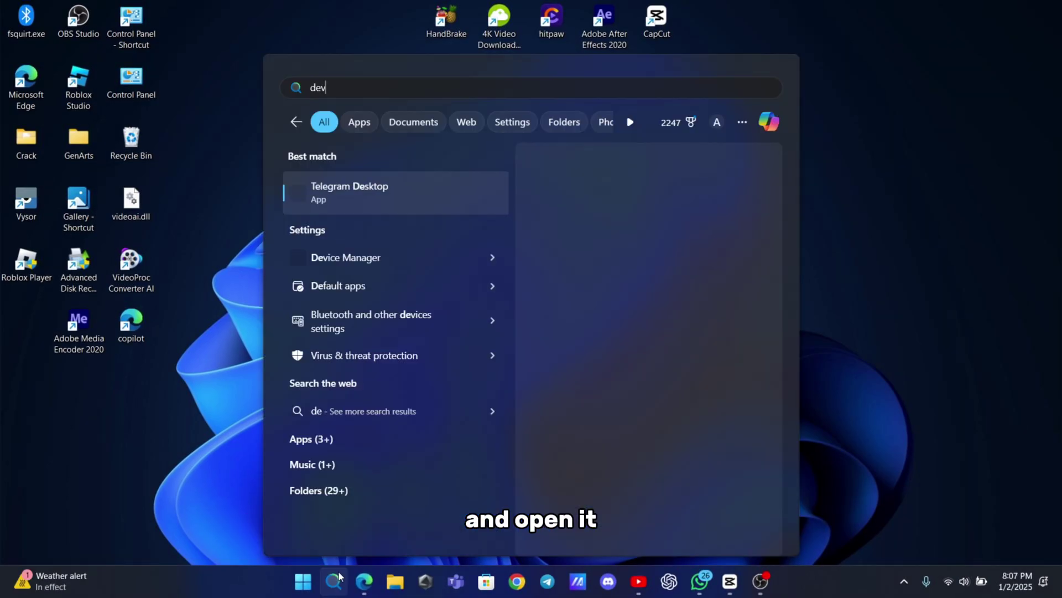
# Step: Uninstall the Realtek PCIe GbE Family Controller under Network adapters, then bring up the Run box
pyautogui.write('ce Manager')
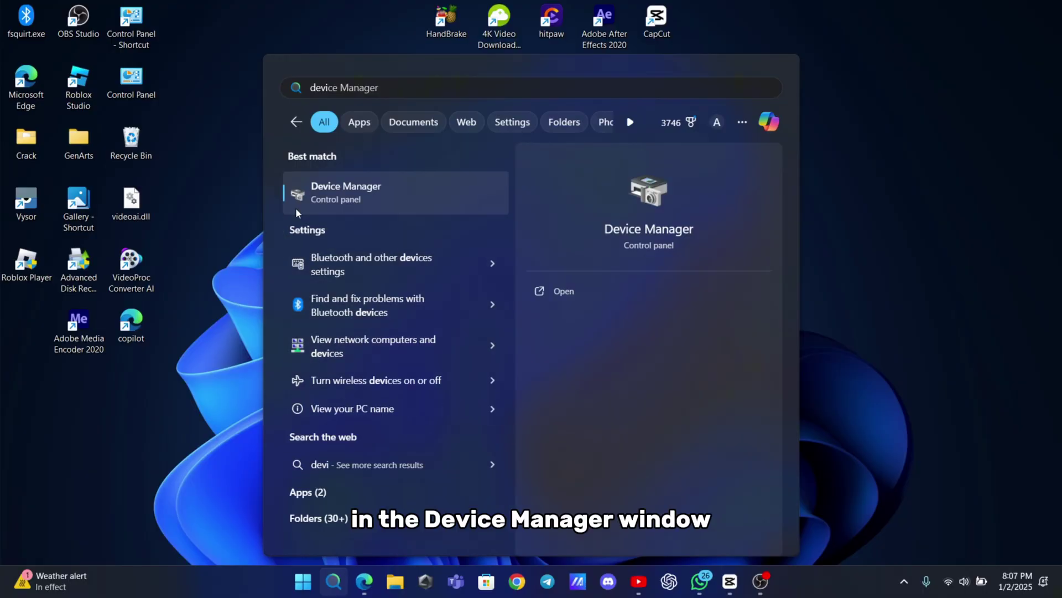
pyautogui.click(297, 206)
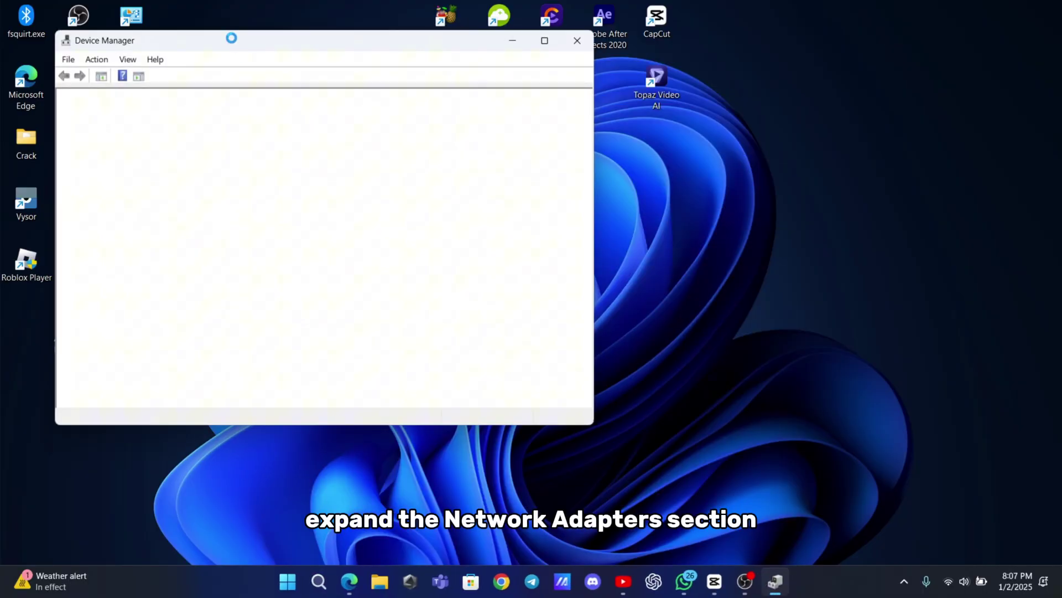
pyautogui.moveTo(232, 37); pyautogui.dragTo(446, 104)
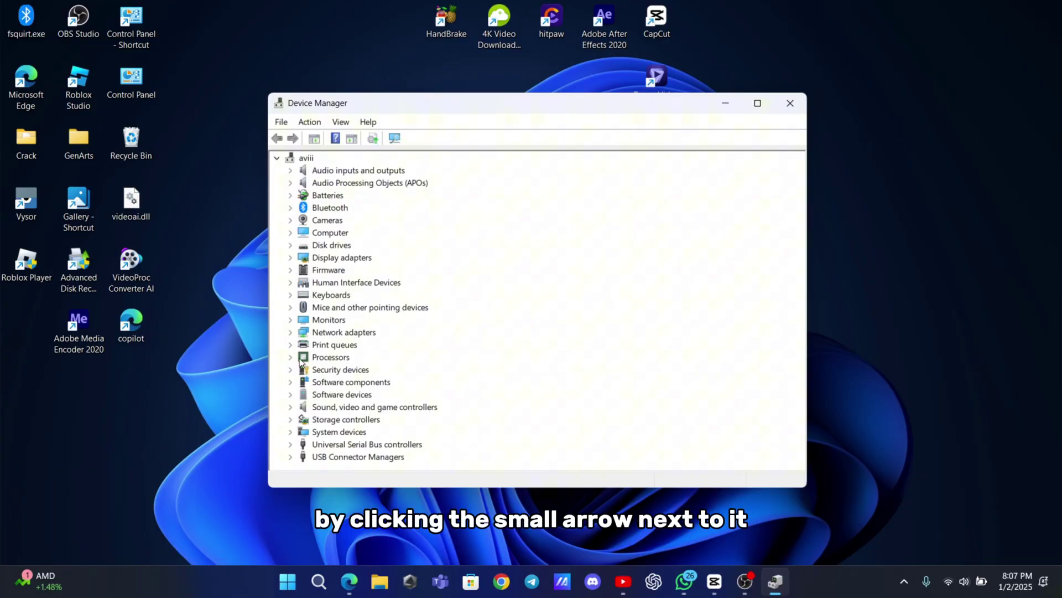
pyautogui.click(290, 332)
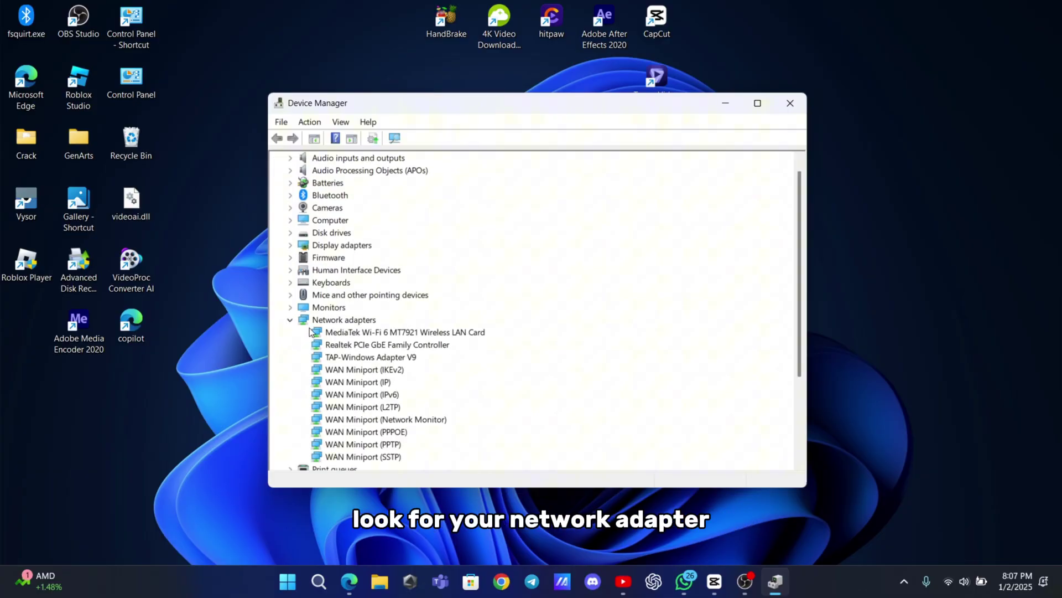
pyautogui.click(344, 333)
pyautogui.click(339, 345)
pyautogui.rightClick(339, 345)
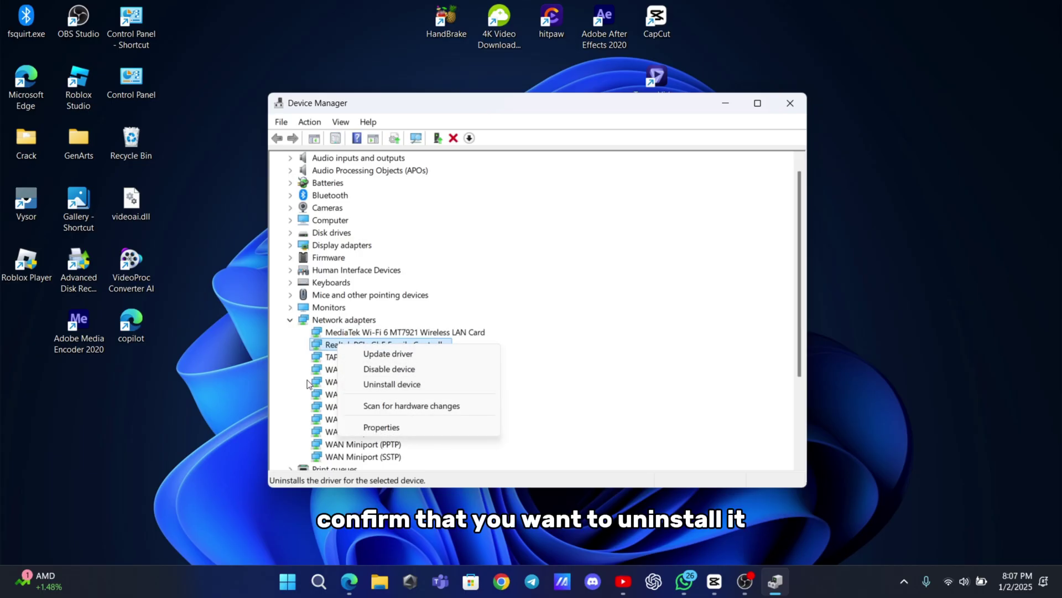
pyautogui.click(294, 341)
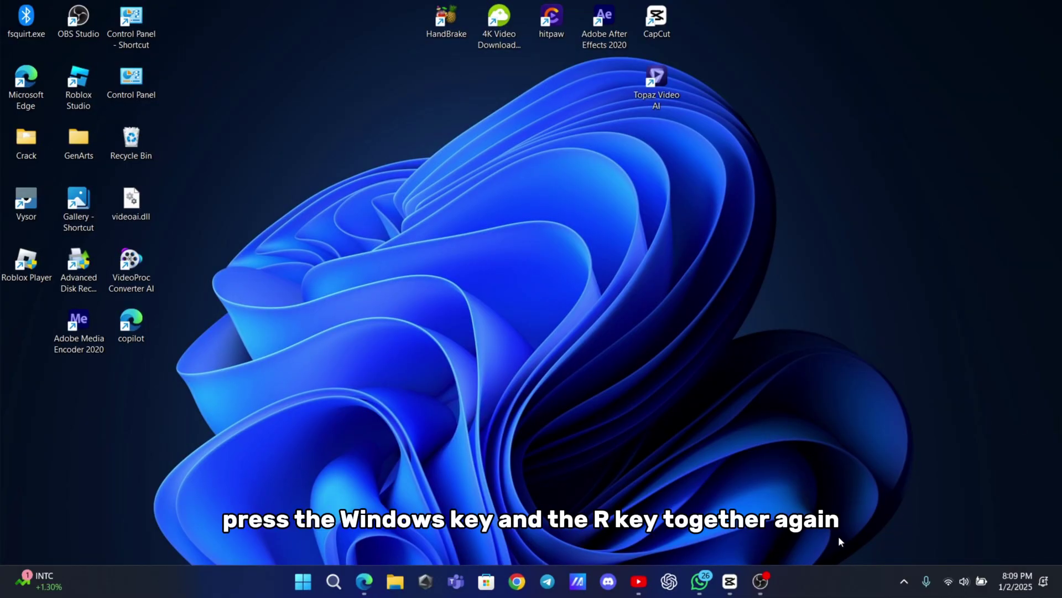
pyautogui.press('super+r')
pyautogui.moveTo(156, 427); pyautogui.dragTo(410, 212)
# Step: Untick Safe boot on the msconfig Boot tab, apply, and answer the BitLocker warning
pyautogui.click(357, 275)
pyautogui.click(360, 323)
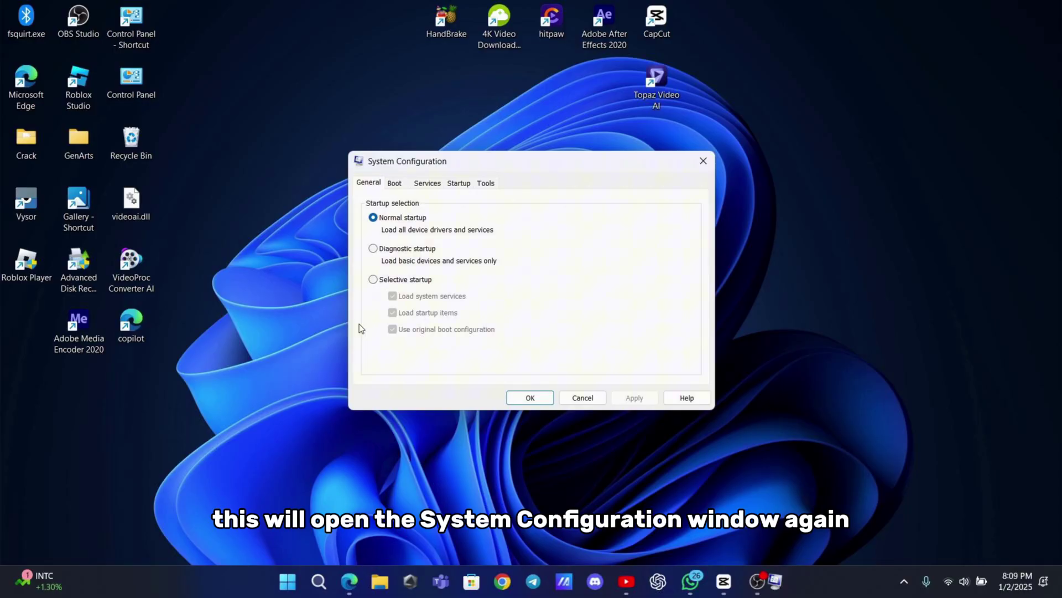
pyautogui.click(394, 183)
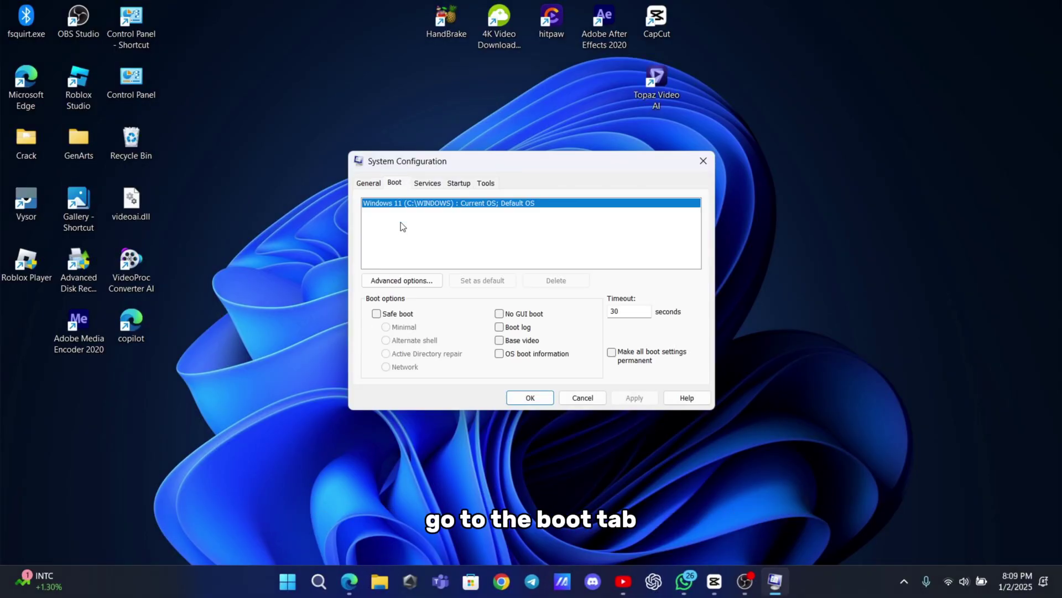
pyautogui.click(377, 314)
pyautogui.click(377, 315)
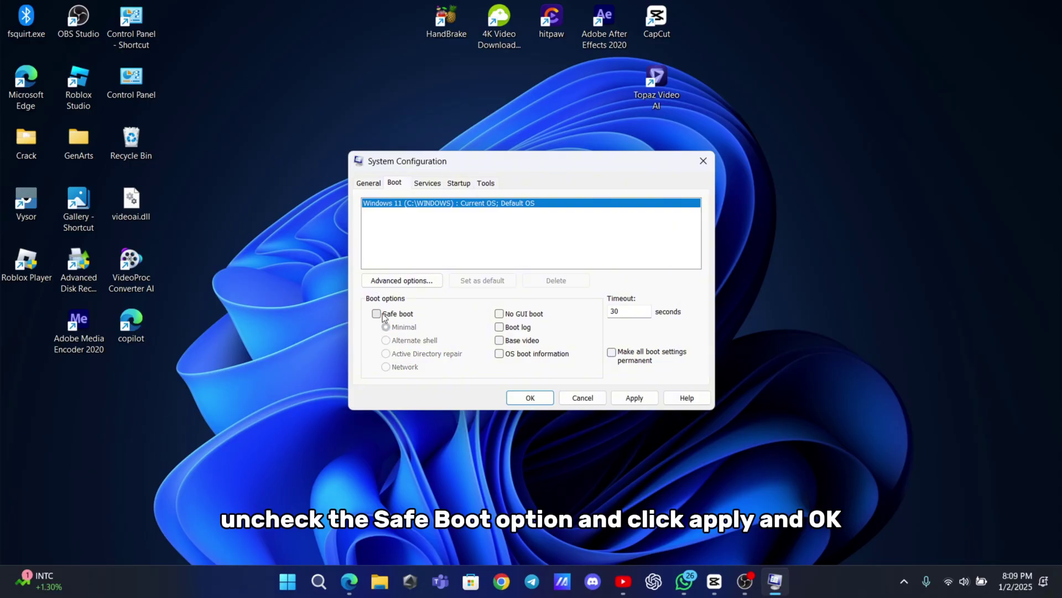
pyautogui.click(637, 398)
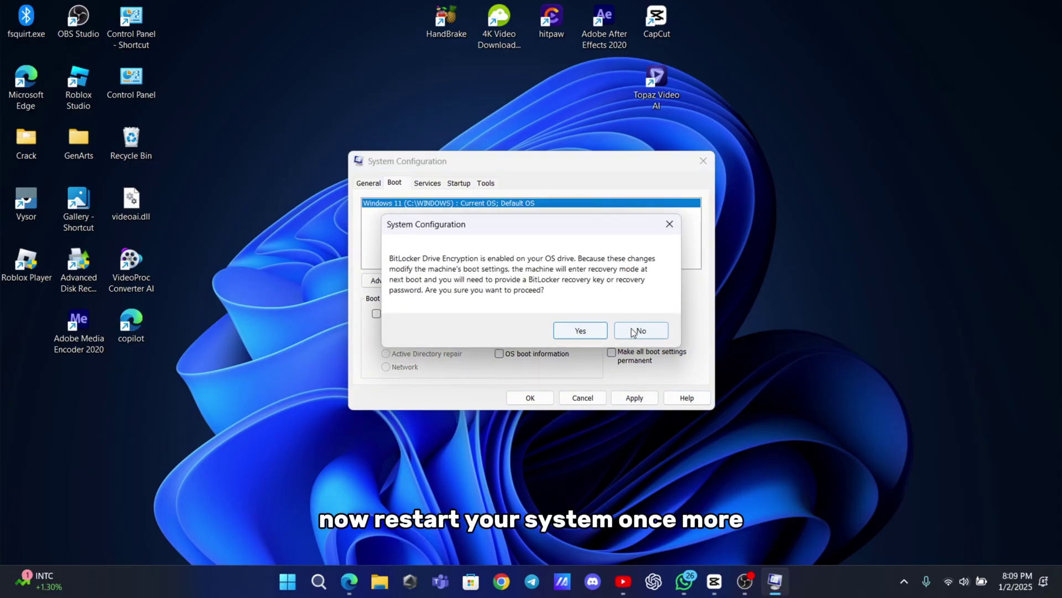
pyautogui.click(639, 330)
# Step: Close System Configuration and restart the computer into normal mode from the Start menu
pyautogui.click(528, 397)
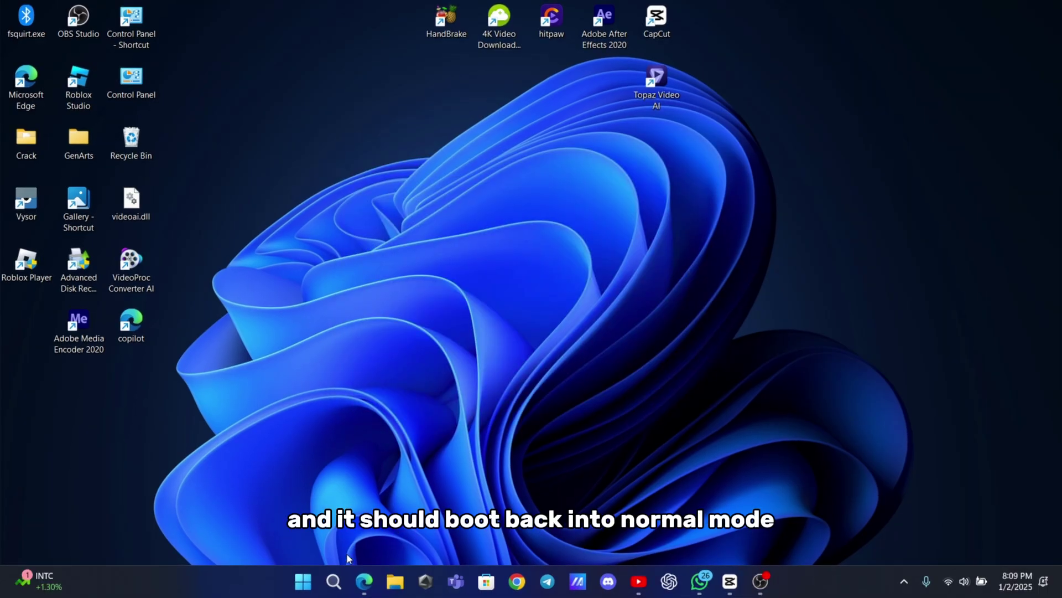
pyautogui.click(304, 581)
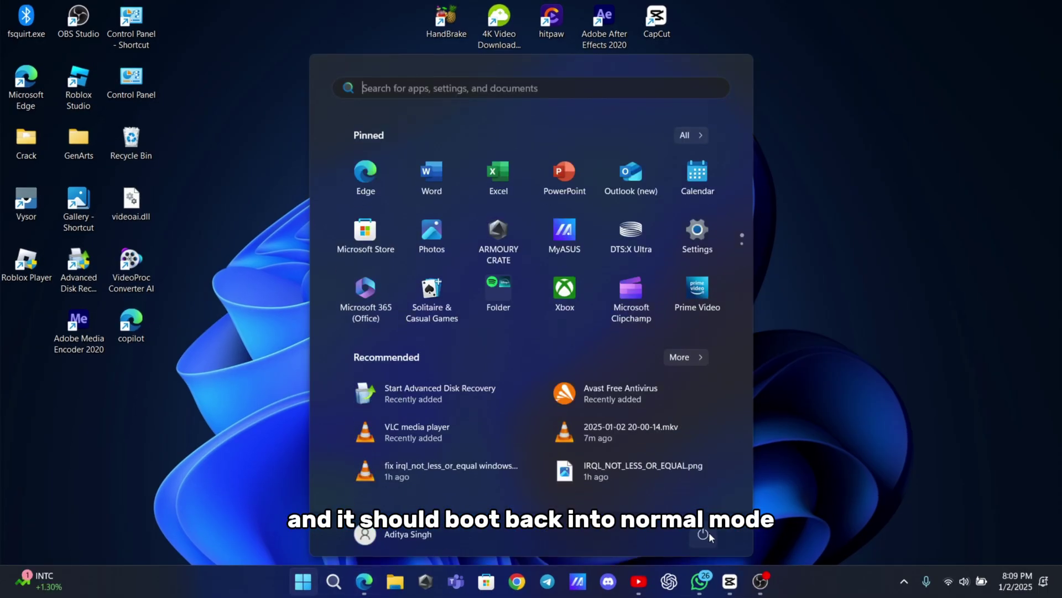
pyautogui.click(703, 534)
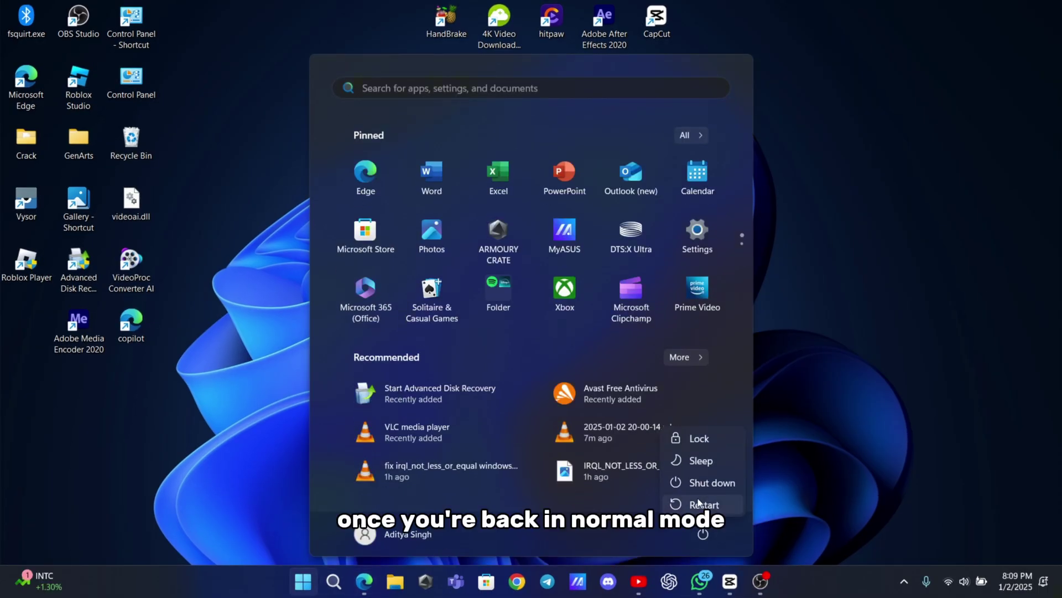
pyautogui.click(688, 503)
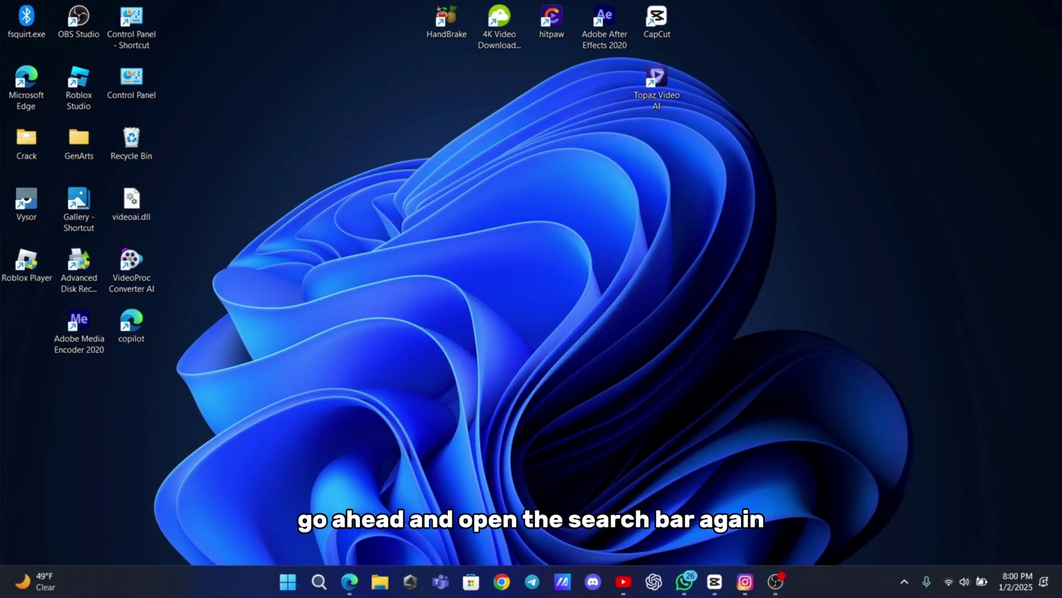
# Step: Search for 'task' and launch Task Manager
pyautogui.click(332, 581)
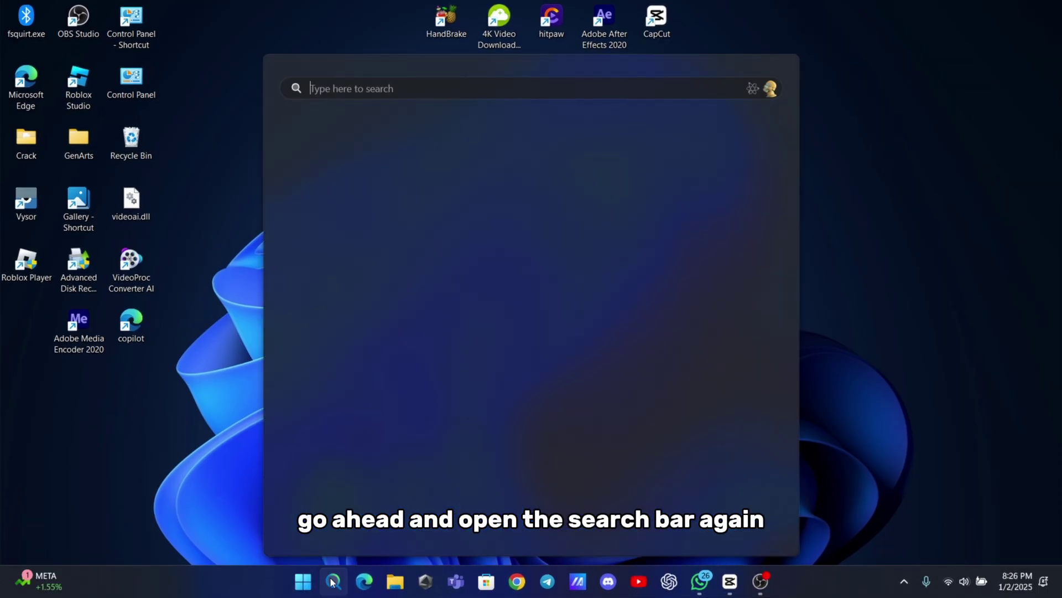
pyautogui.write('task')
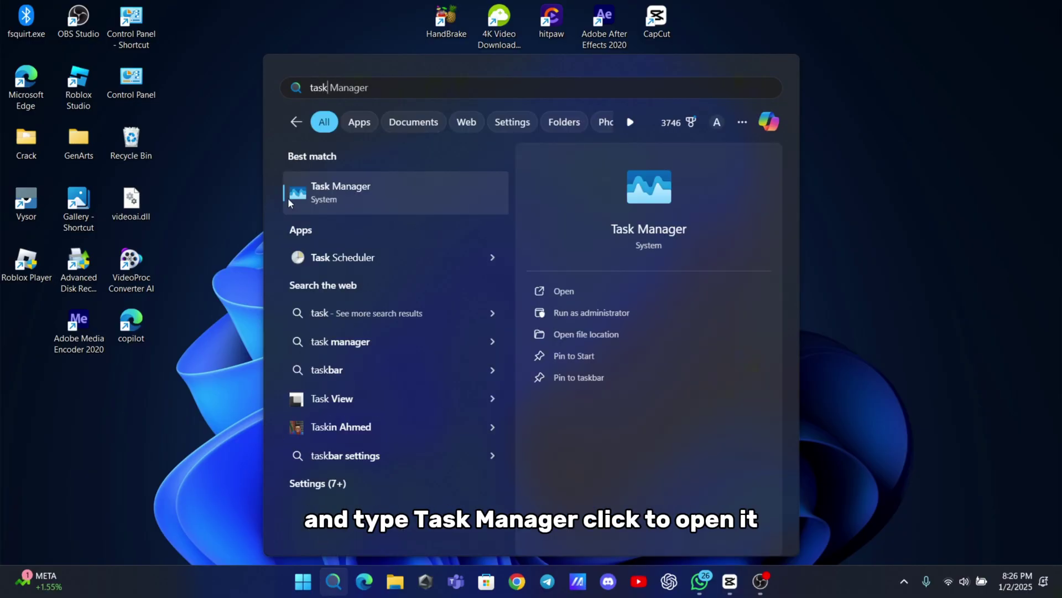
pyautogui.click(288, 197)
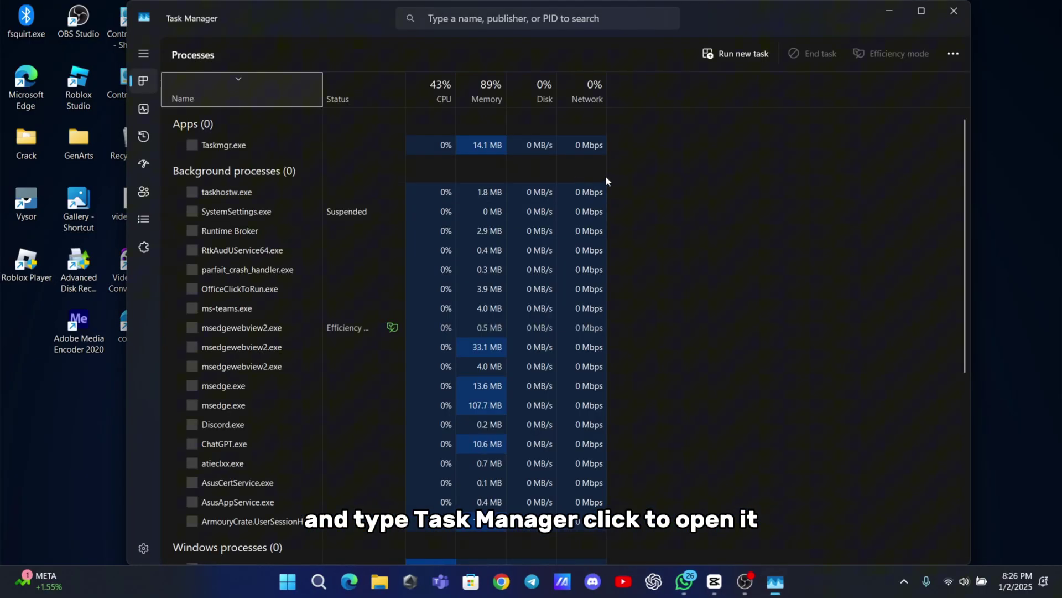
# Step: Start a new task in Task Manager and browse into C:\Windows
pyautogui.click(737, 53)
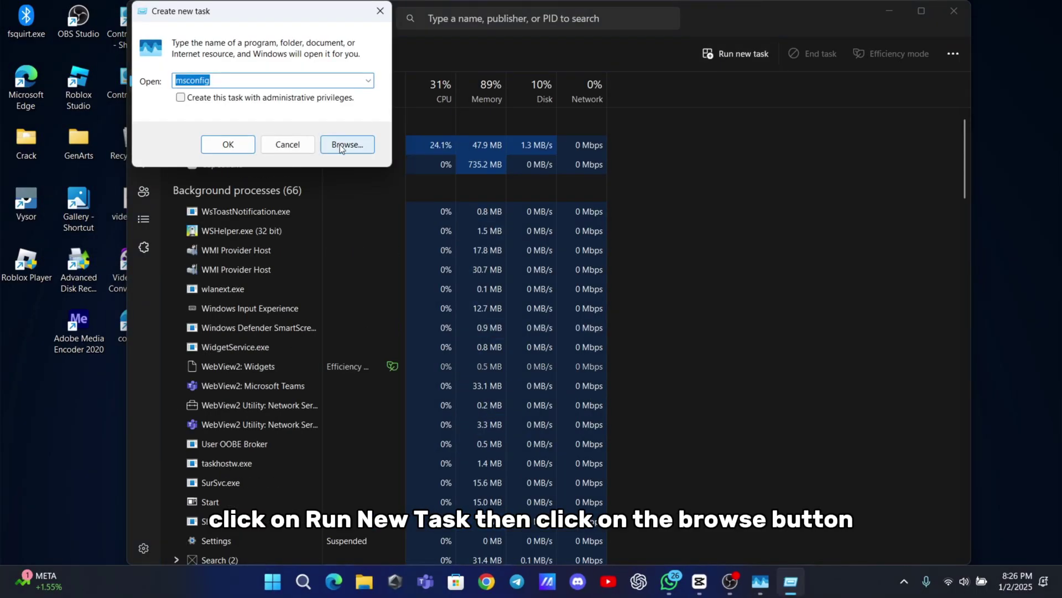
pyautogui.click(343, 144)
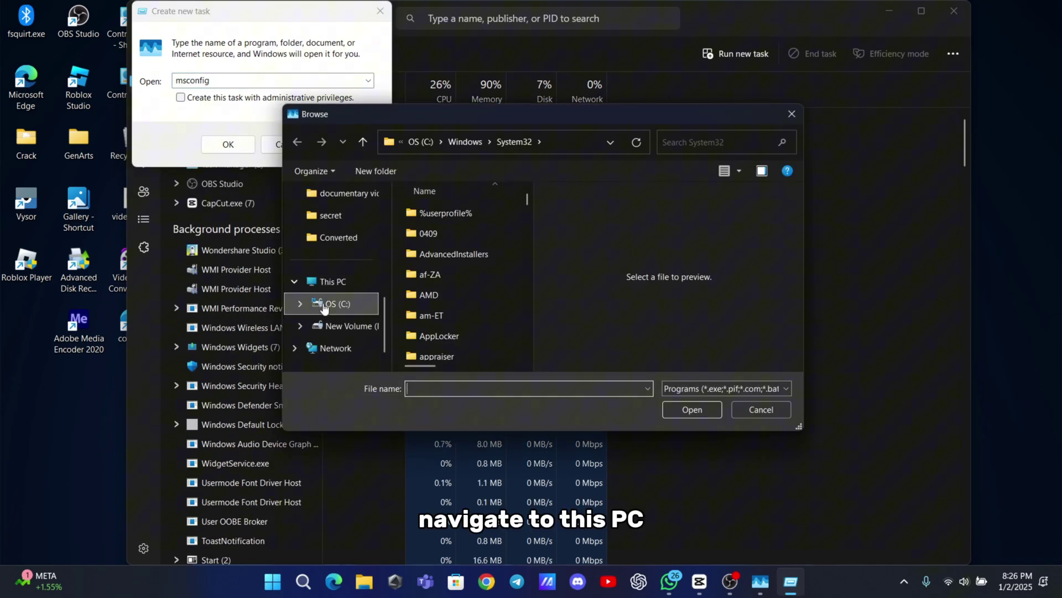
pyautogui.click(333, 281)
pyautogui.doubleClick(462, 218)
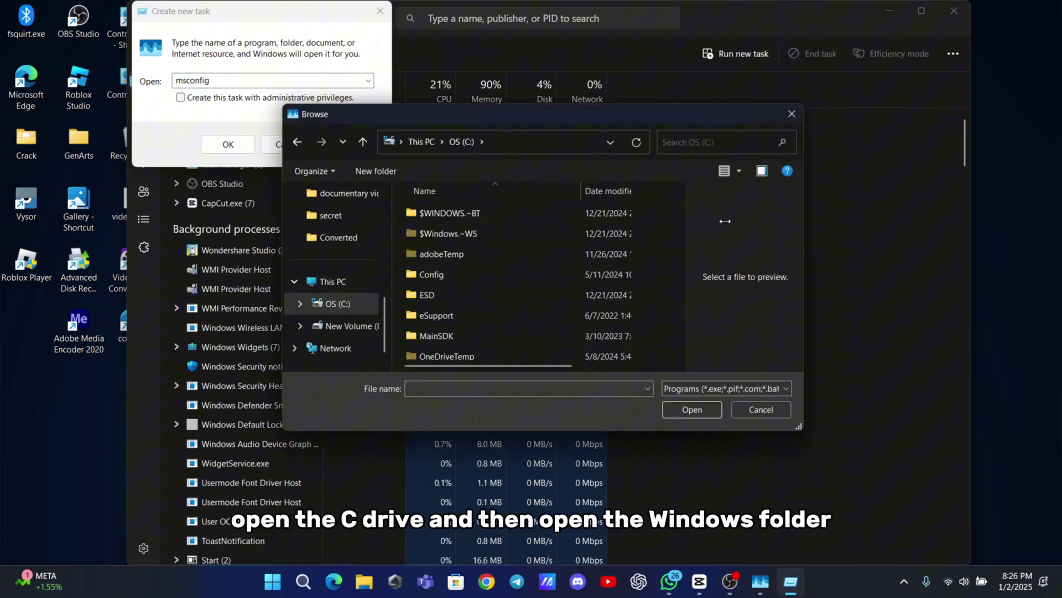
pyautogui.scroll(-4, 547, 248)
pyautogui.doubleClick(472, 331)
# Step: Pick cmd.exe from the System32 folder as the program to run
pyautogui.scroll(-10, 469, 309)
pyautogui.scroll(-6, 516, 300)
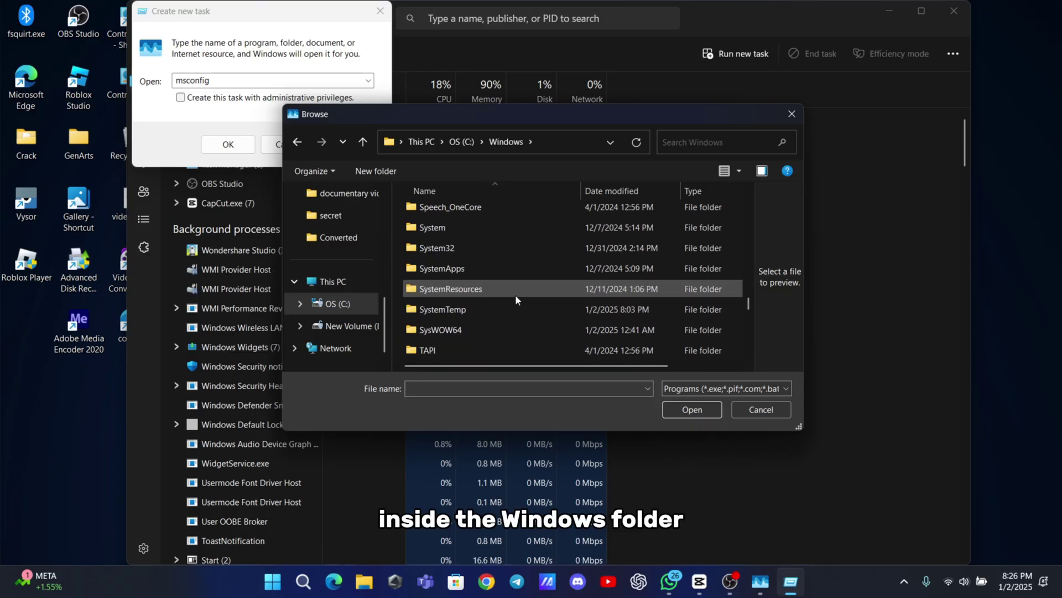
pyautogui.doubleClick(464, 243)
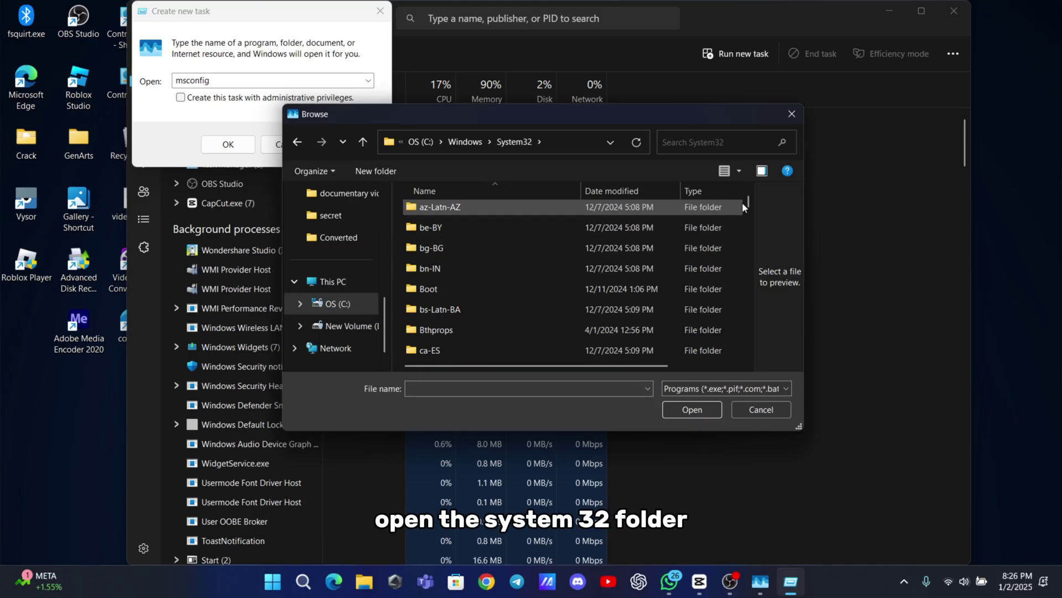
pyautogui.moveTo(742, 202); pyautogui.dragTo(620, 307)
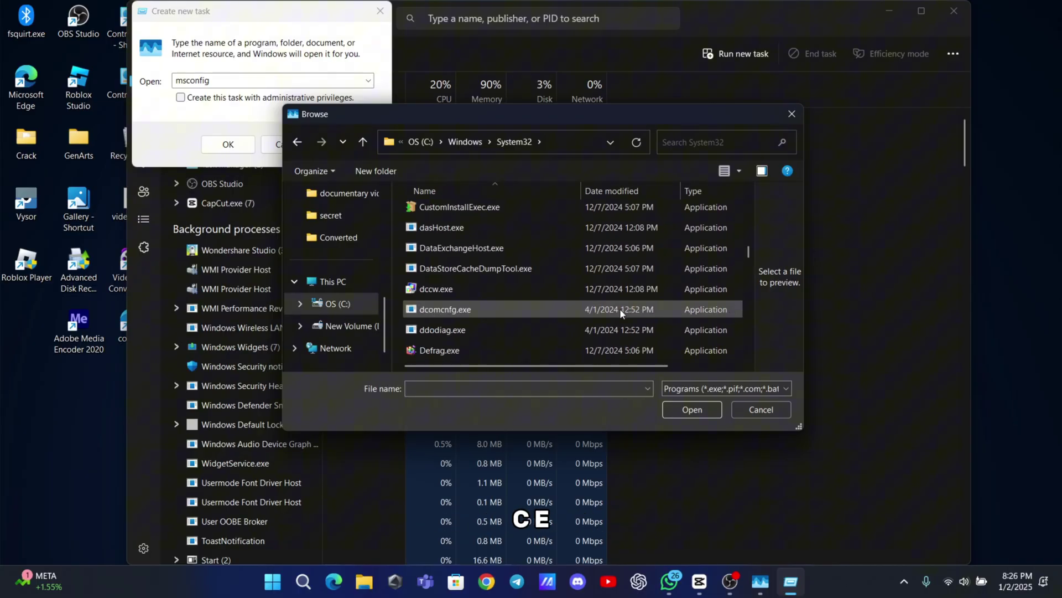
pyautogui.scroll(1, 620, 308)
pyautogui.scroll(4, 620, 307)
pyautogui.click(446, 292)
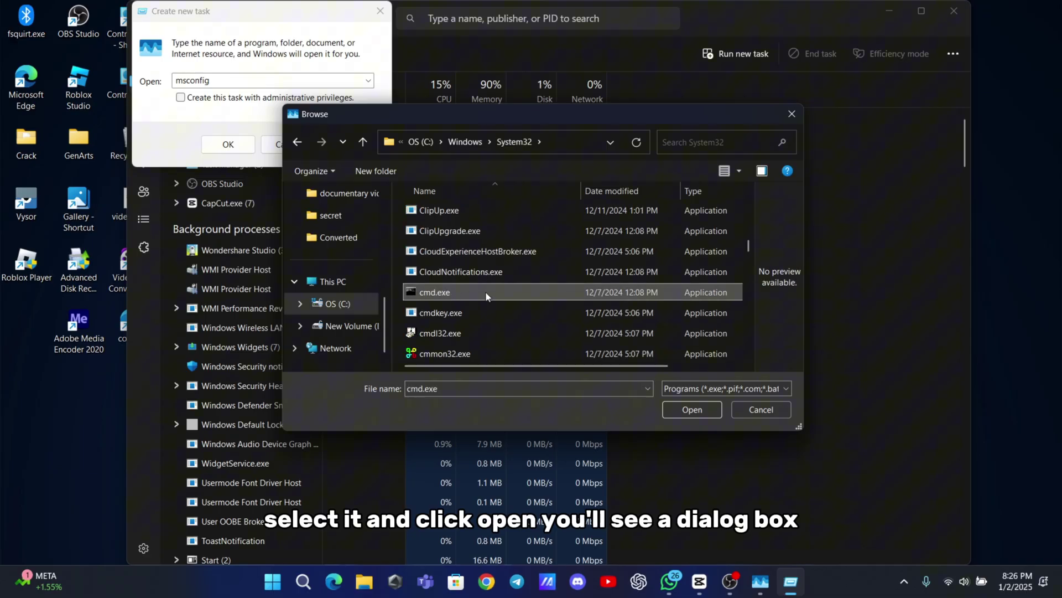
pyautogui.click(683, 410)
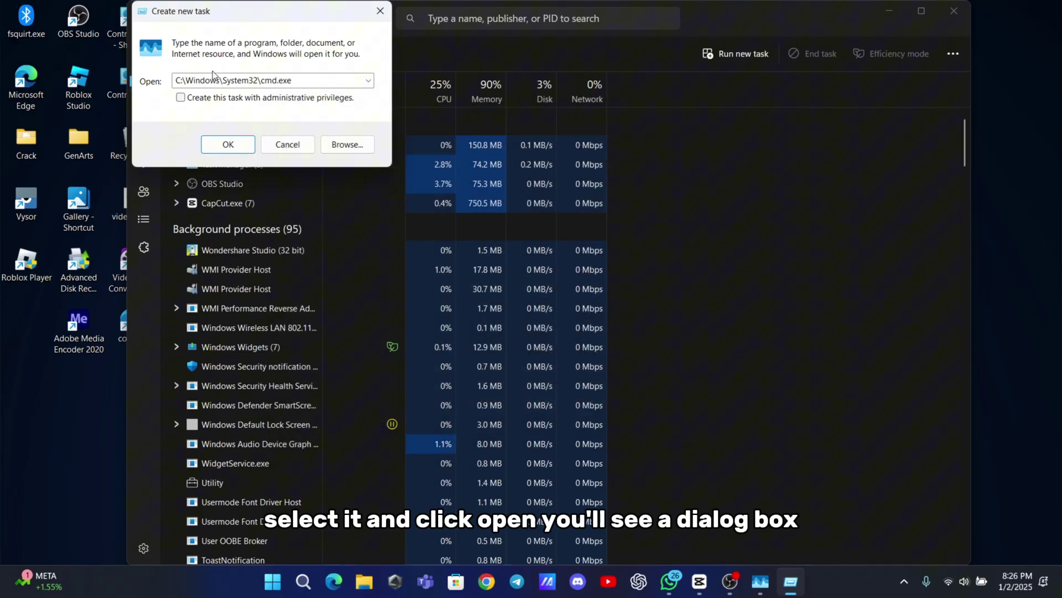
# Step: Launch cmd.exe with administrative privileges, then close Task Manager
pyautogui.moveTo(242, 21); pyautogui.dragTo(492, 164)
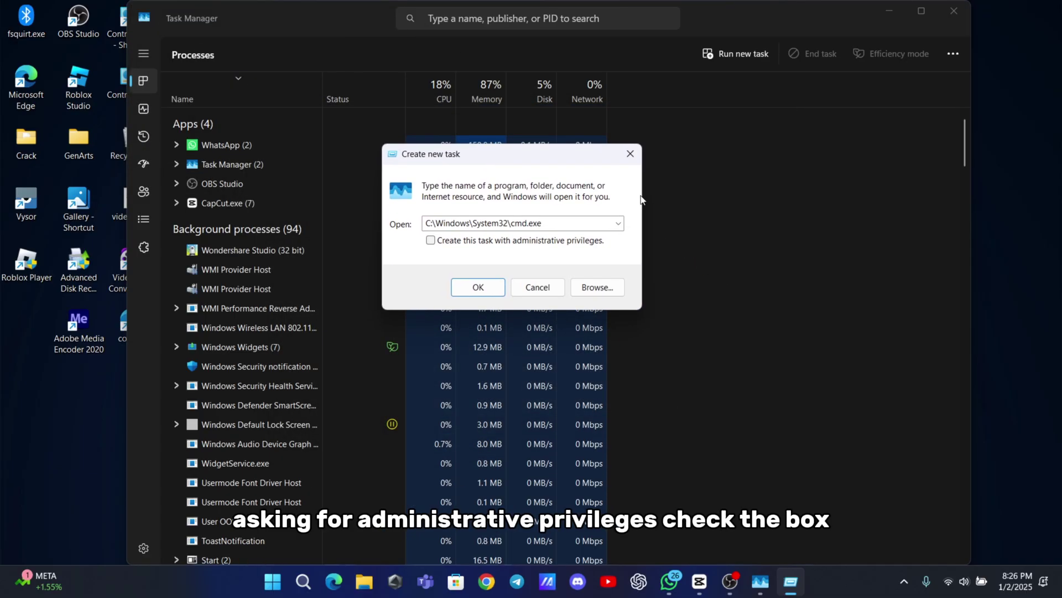
pyautogui.click(431, 241)
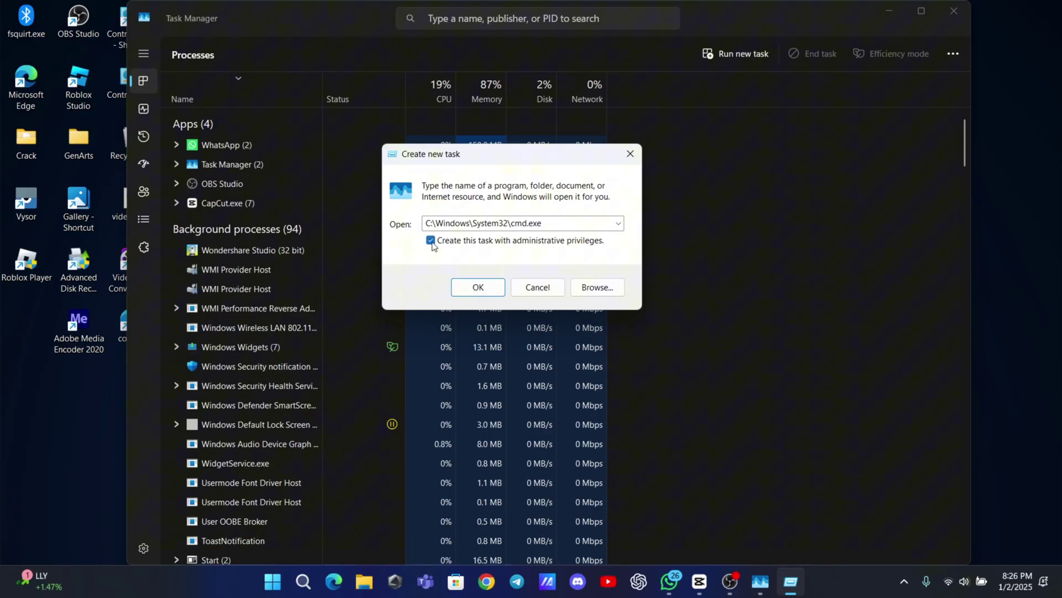
pyautogui.click(479, 284)
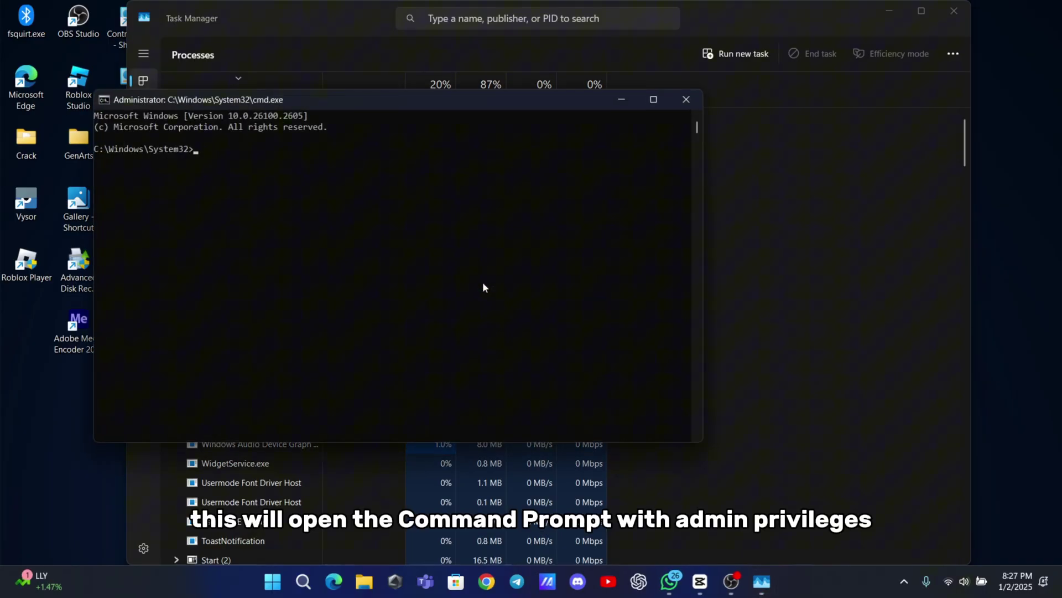
pyautogui.moveTo(408, 105); pyautogui.dragTo(558, 137)
pyautogui.click(945, 13)
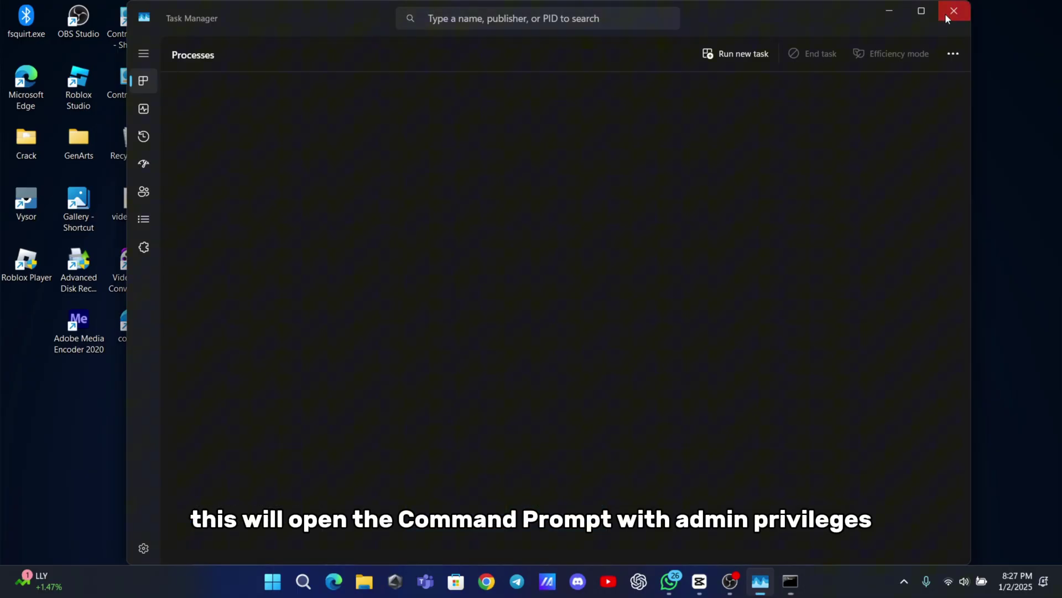
# Step: Enter sfc/scannow at the C:\Windows\System32 prompt to start the system file scan
pyautogui.moveTo(647, 130); pyautogui.dragTo(646, 119)
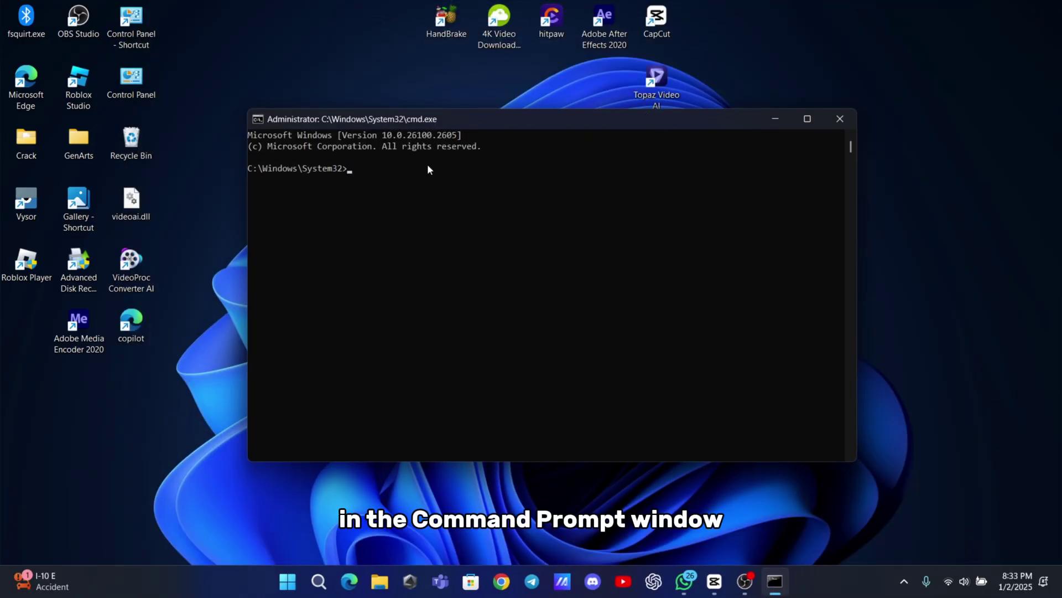
pyautogui.write('sfc')
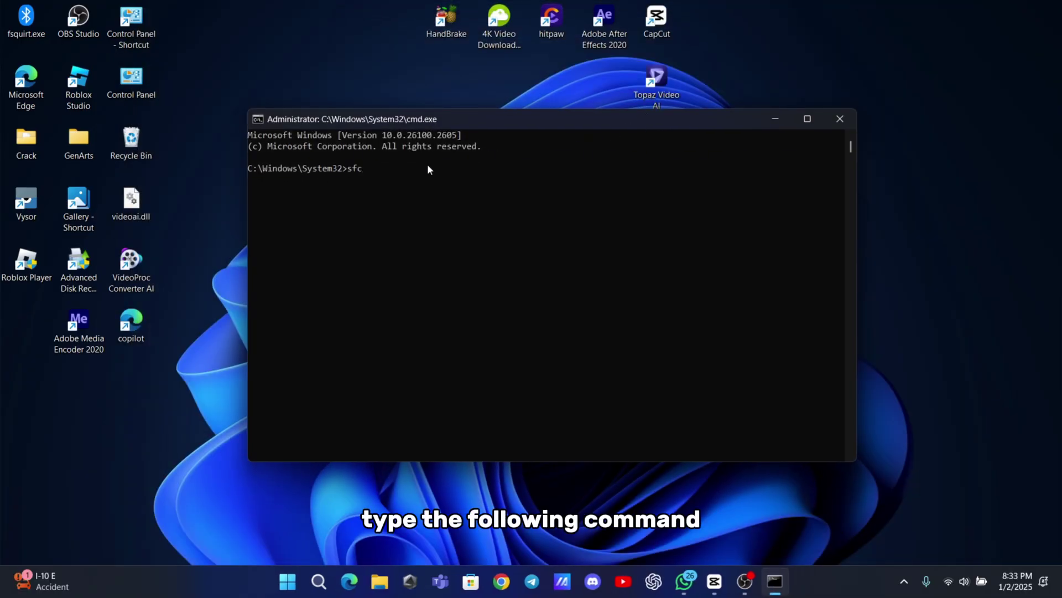
pyautogui.write('/scannow')
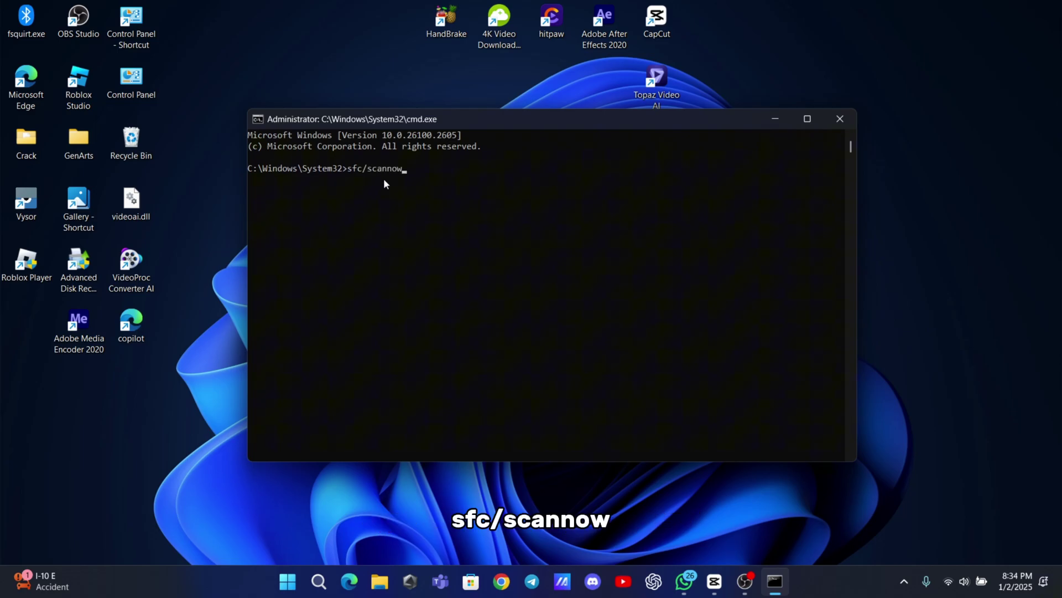
pyautogui.press('Return')
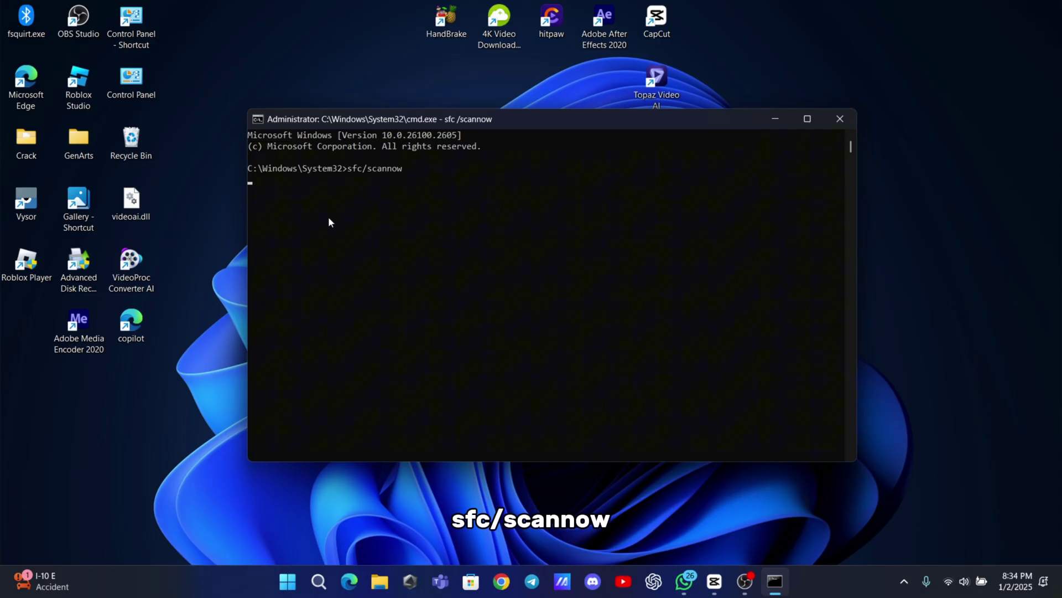